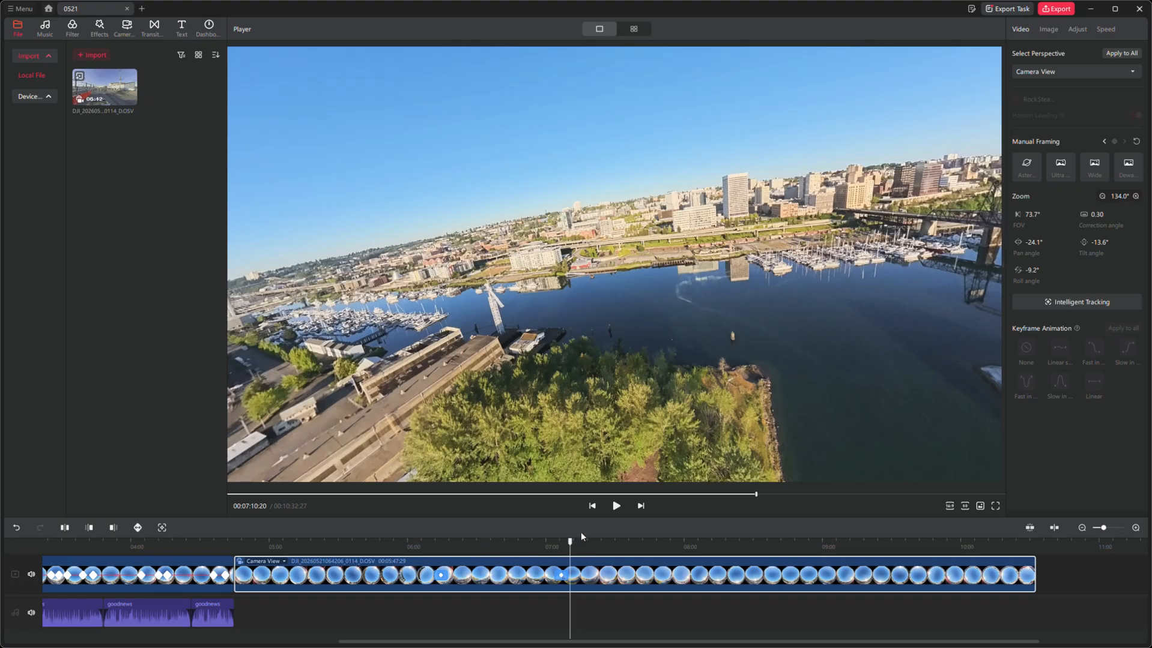
- Play the selected clip to 00:07:21:05, preview its Free View perspective, and return to Camera View
key("space")
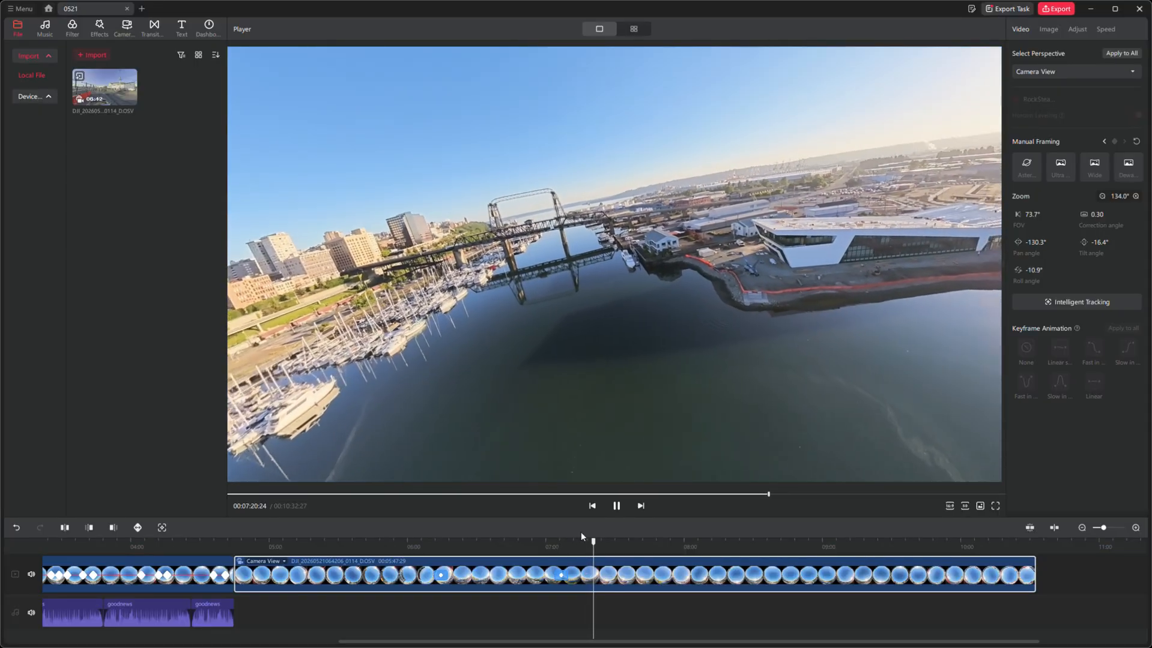
key("space")
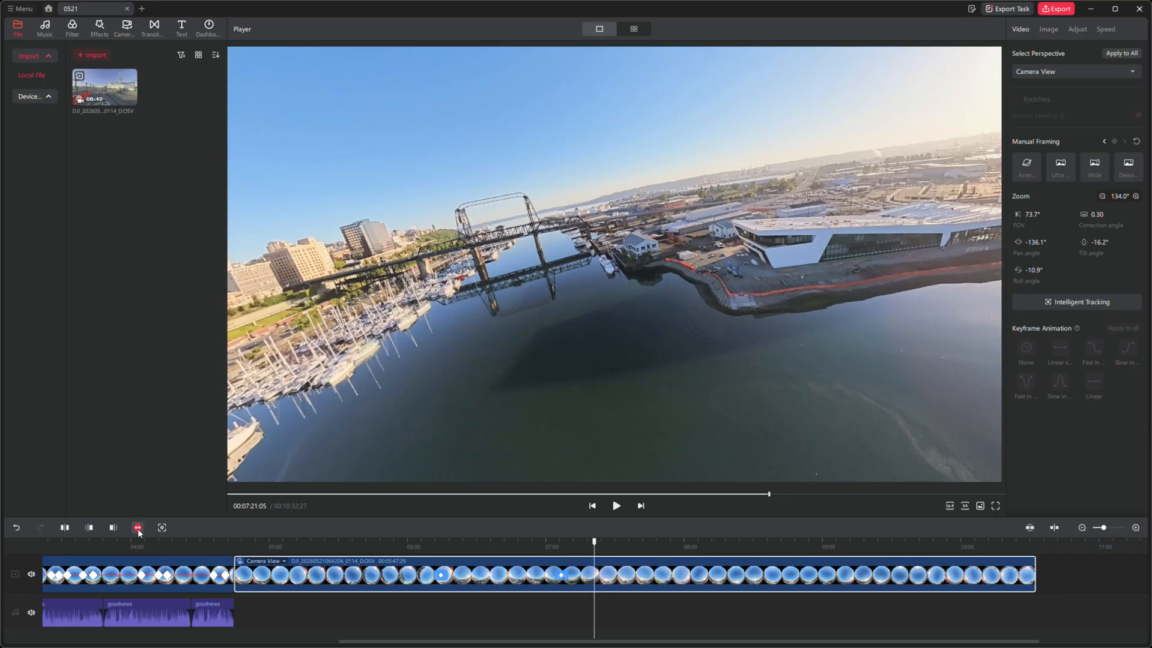
left_click(1083, 74)
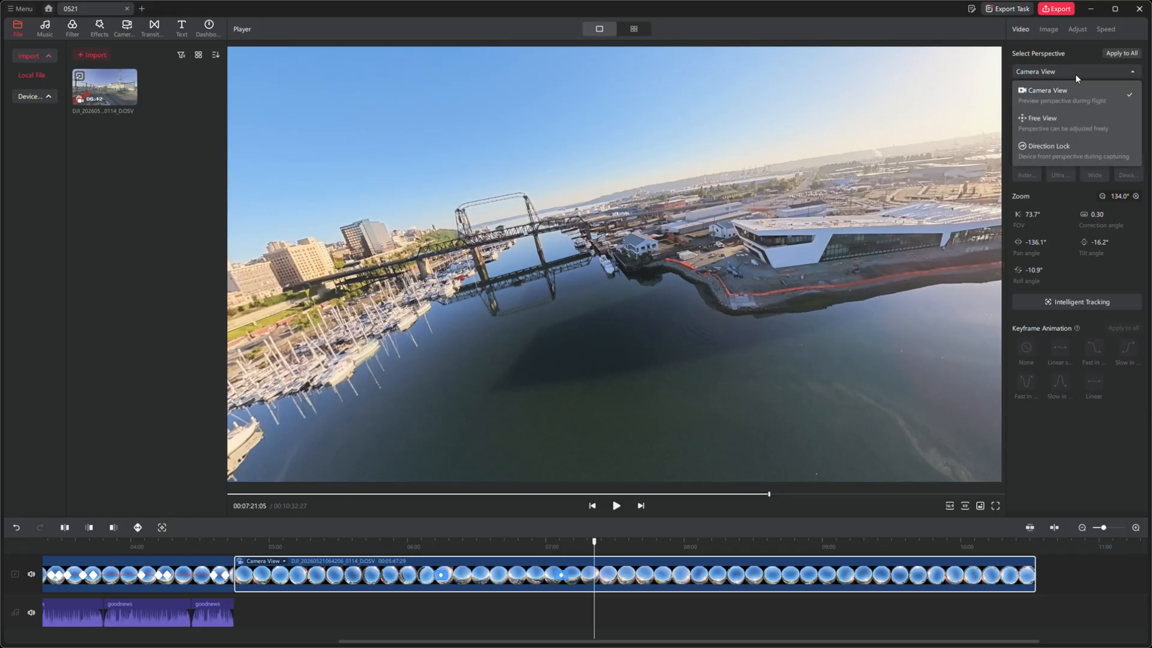
left_click(1063, 118)
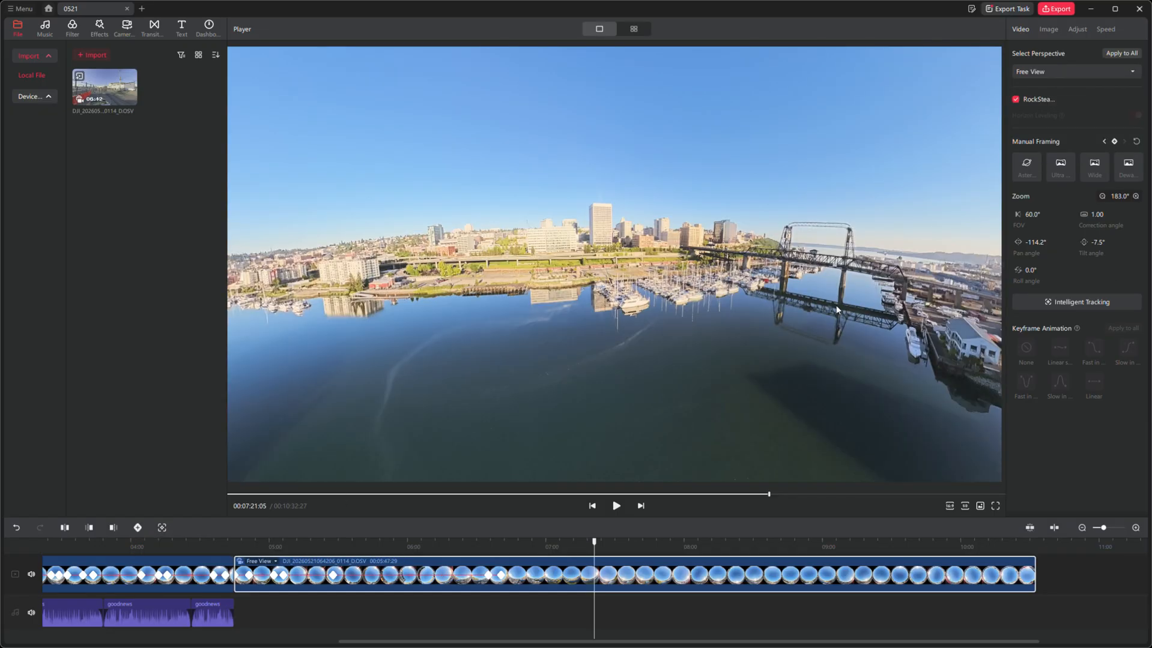
left_click(1056, 71)
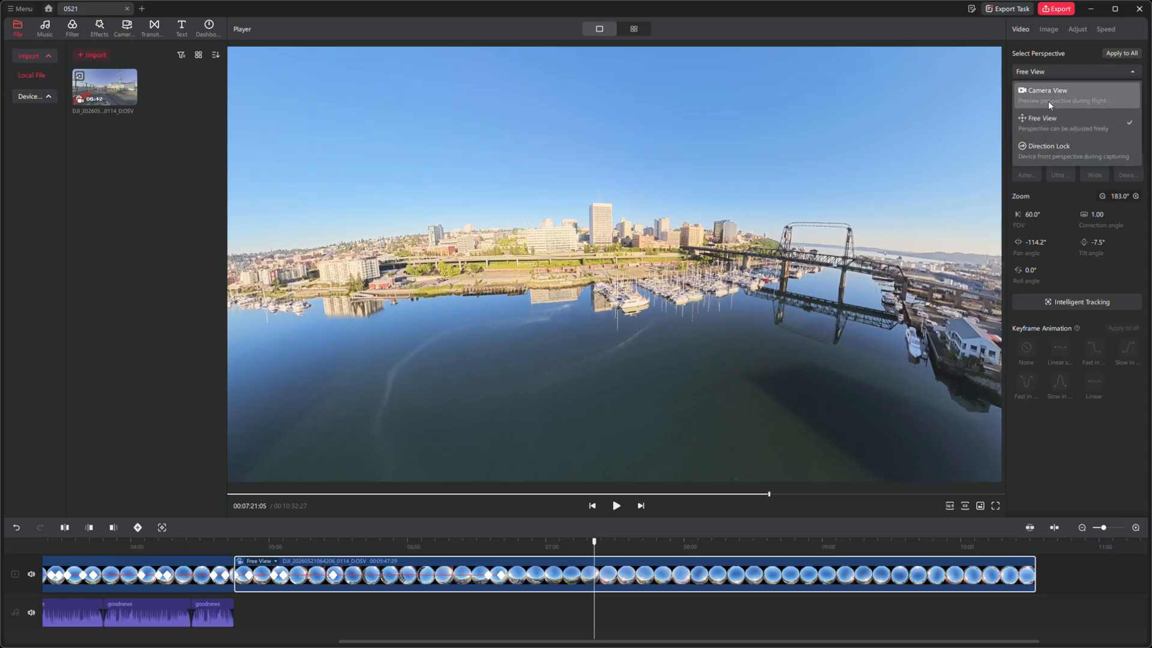
left_click(1045, 90)
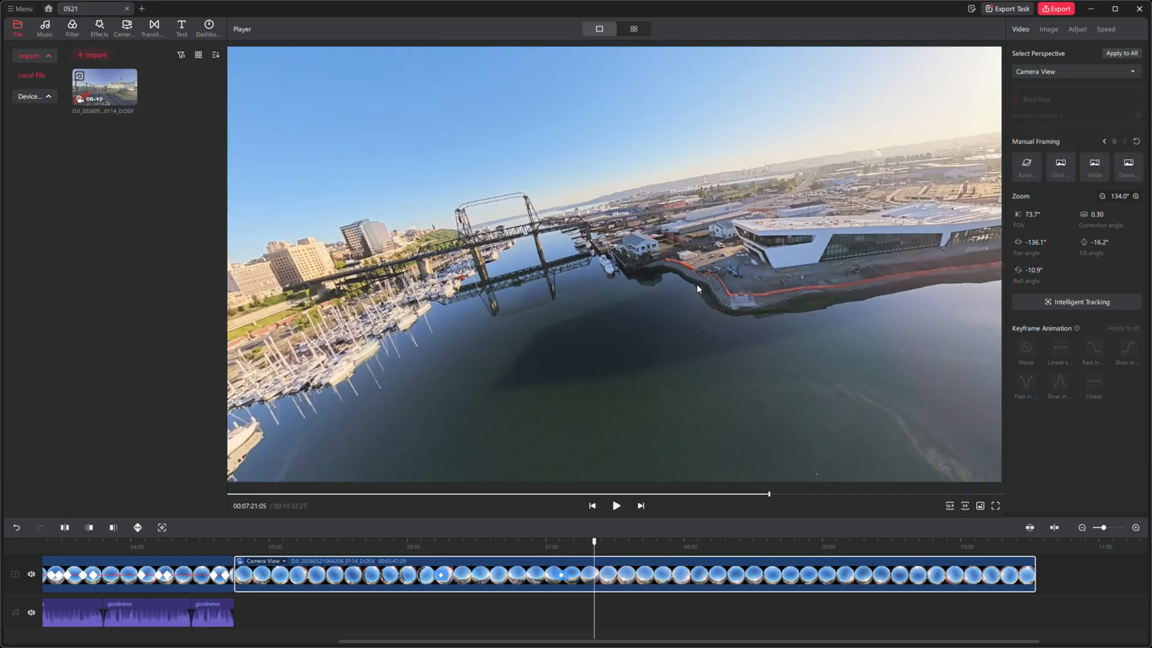
- Pan the Camera View framing to about -252° at 00:07:21:05, add a keyframe there, and play back the resulting camera move
left_click_drag(661, 322, 438, 318)
left_click(137, 528)
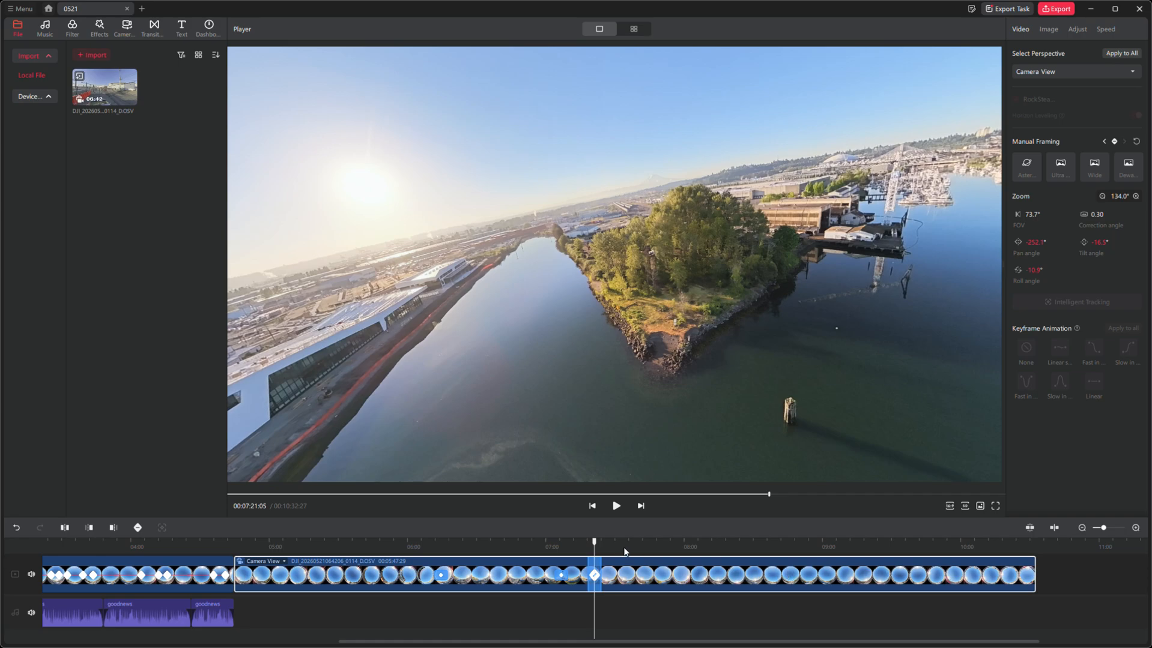
left_click_drag(600, 546, 573, 543)
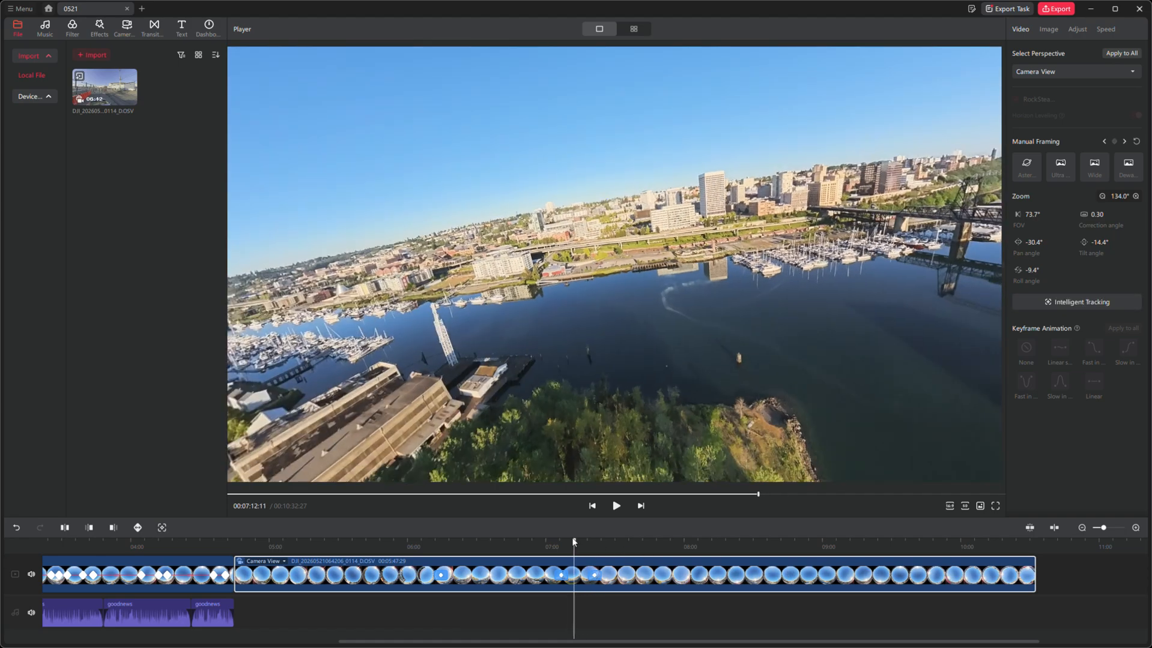
key("space")
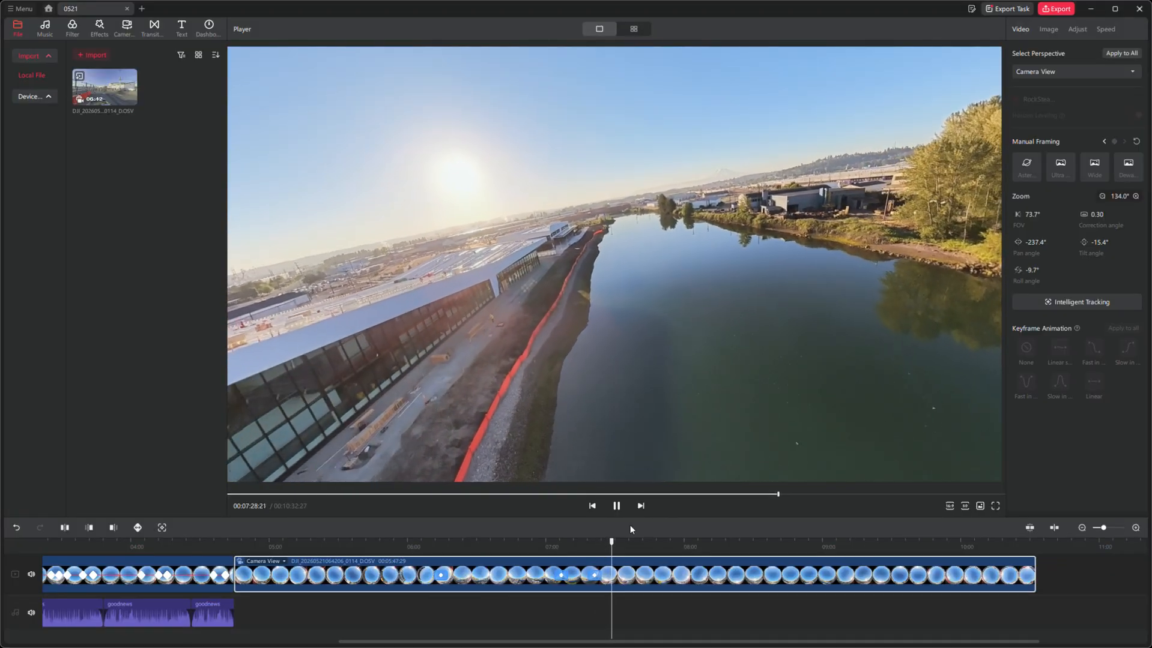
key("space")
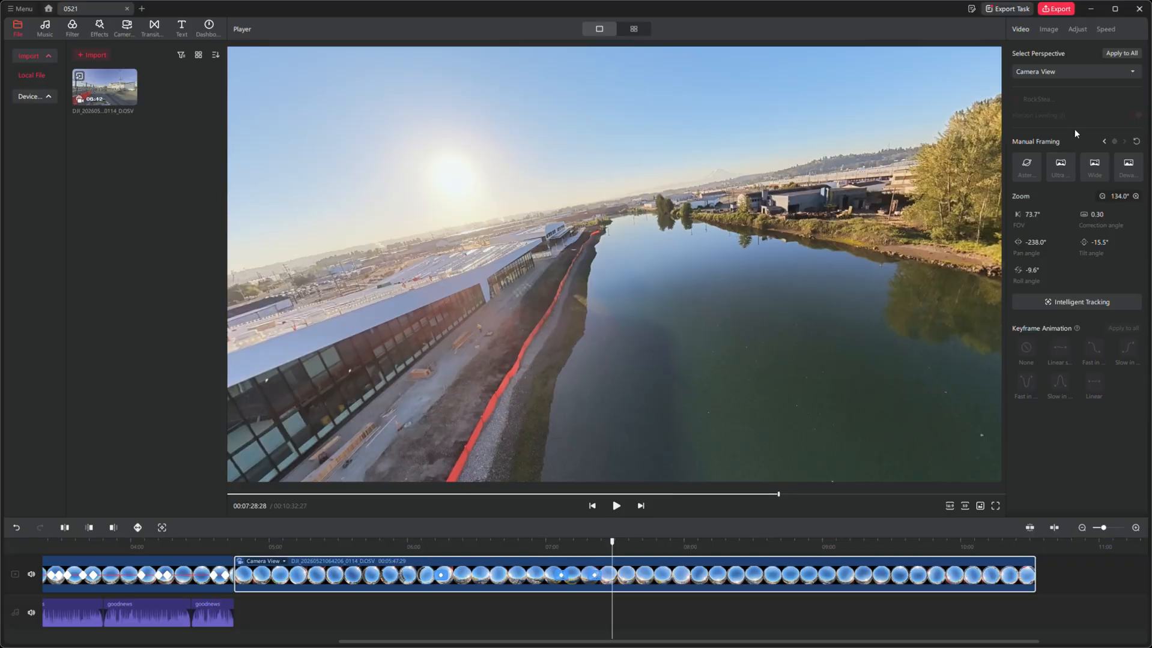
- Switch the clip's perspective to Free View and add a keyframe at 00:07:28:28
left_click(1055, 74)
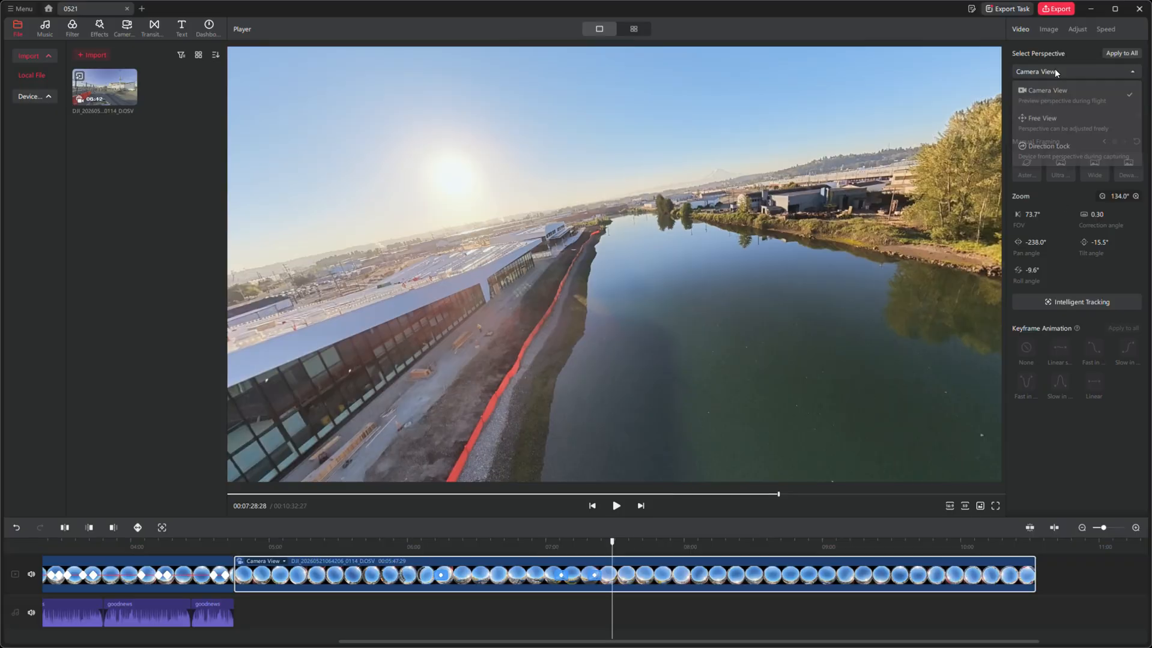
left_click(1048, 115)
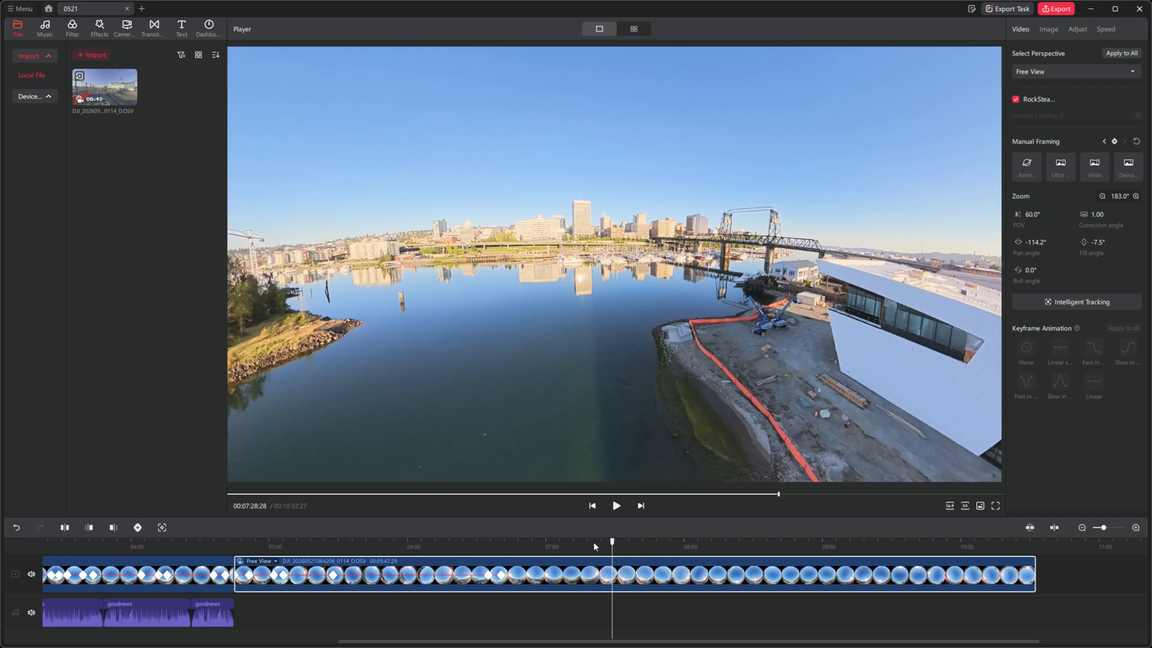
left_click(137, 528)
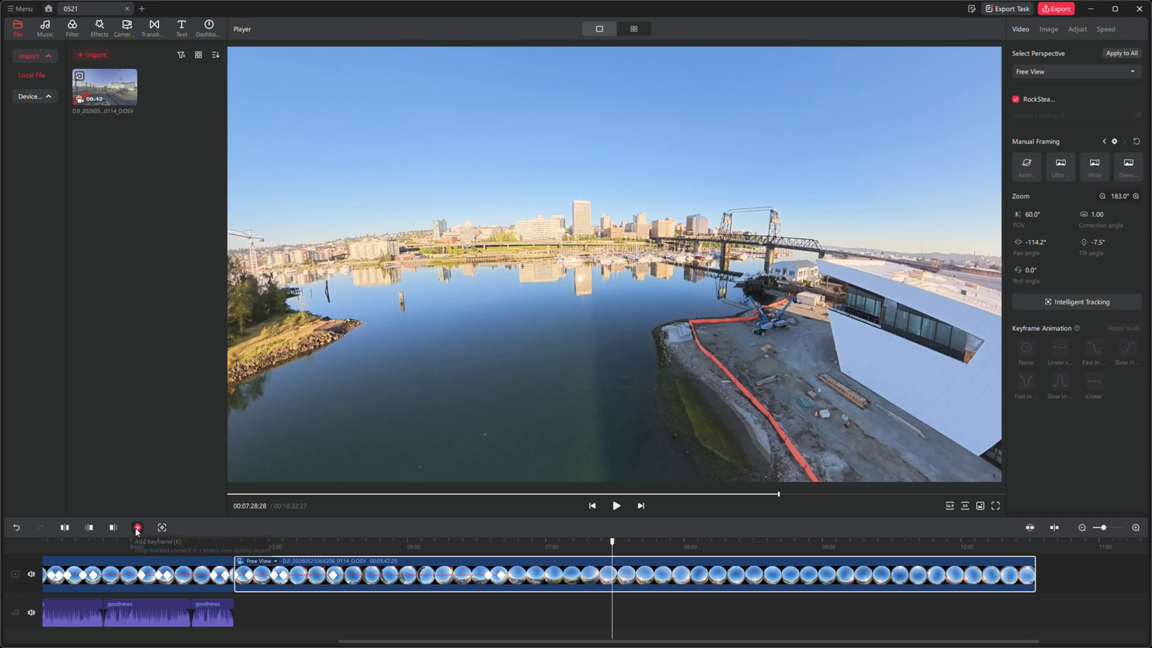
- At 00:07:32:07, reframe the Free View as a tiny planet with about 247° zoom and -98° tilt, and add a keyframe
key("space")
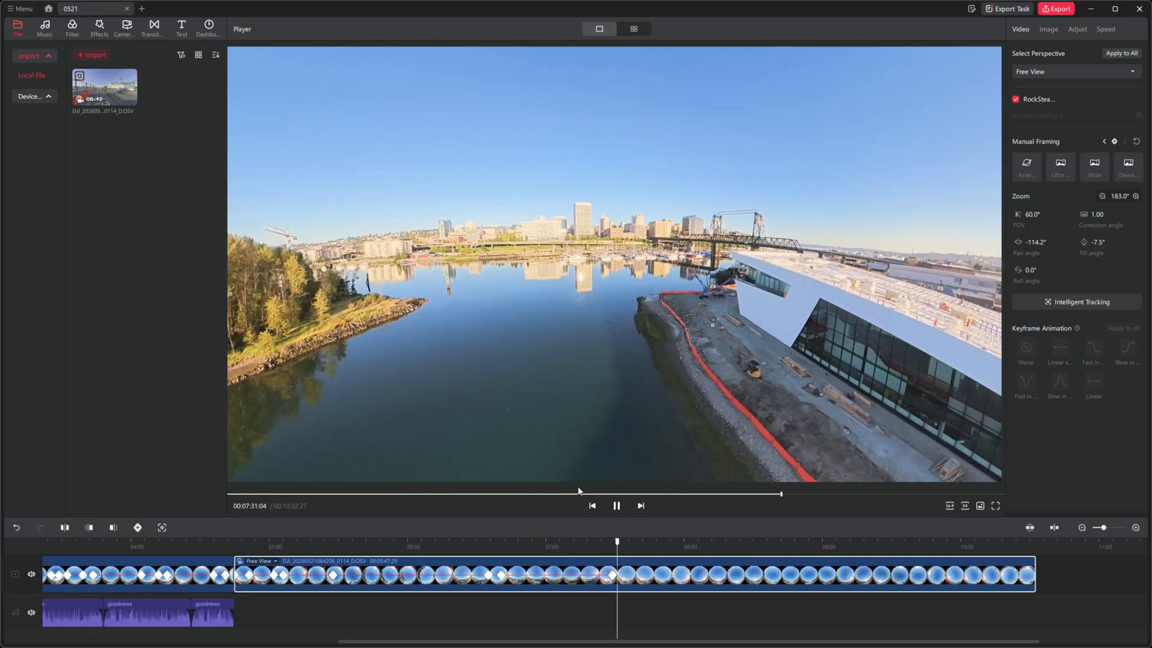
key("space")
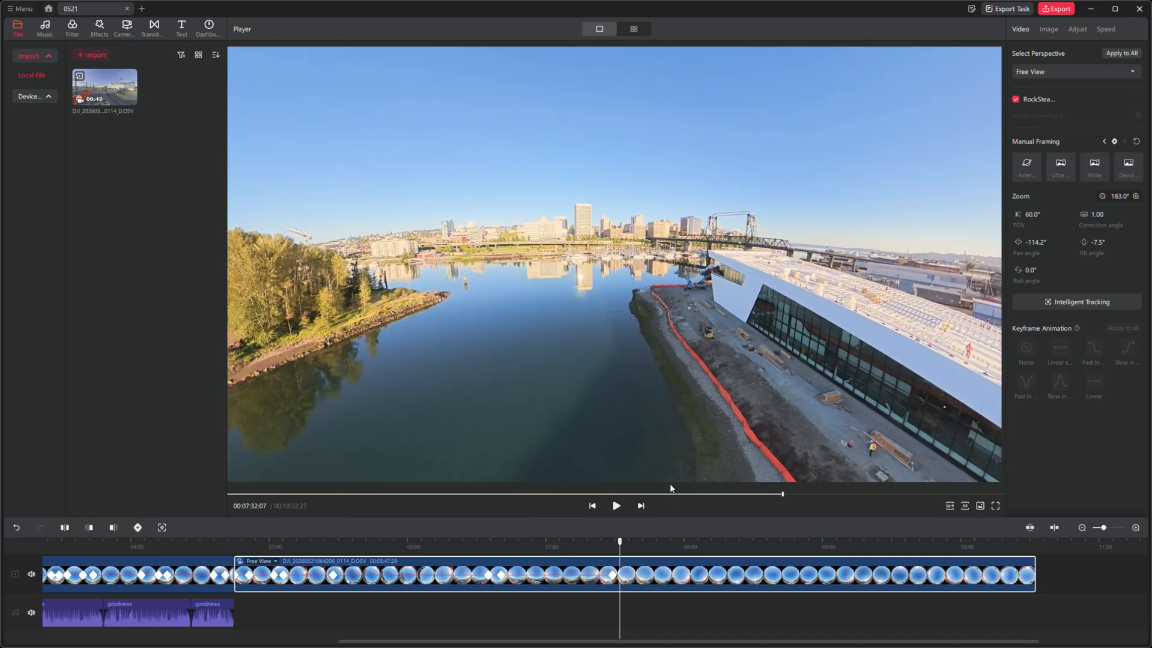
left_click_drag(618, 361, 718, 149)
scroll(677, 178, "down", 10)
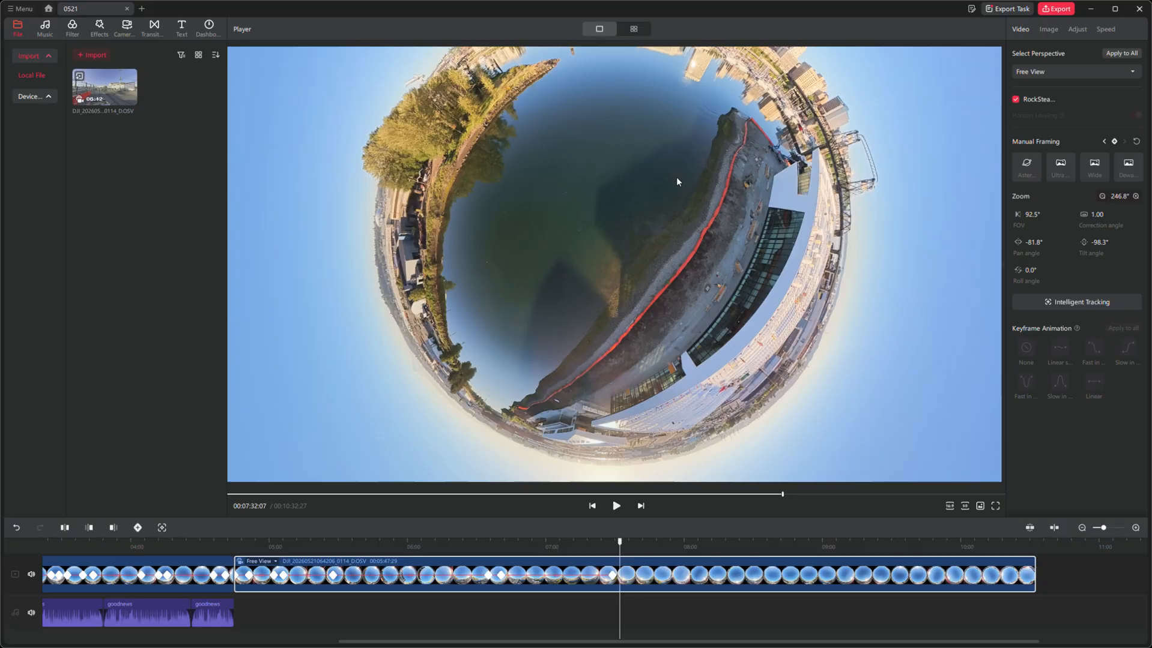
left_click(139, 529)
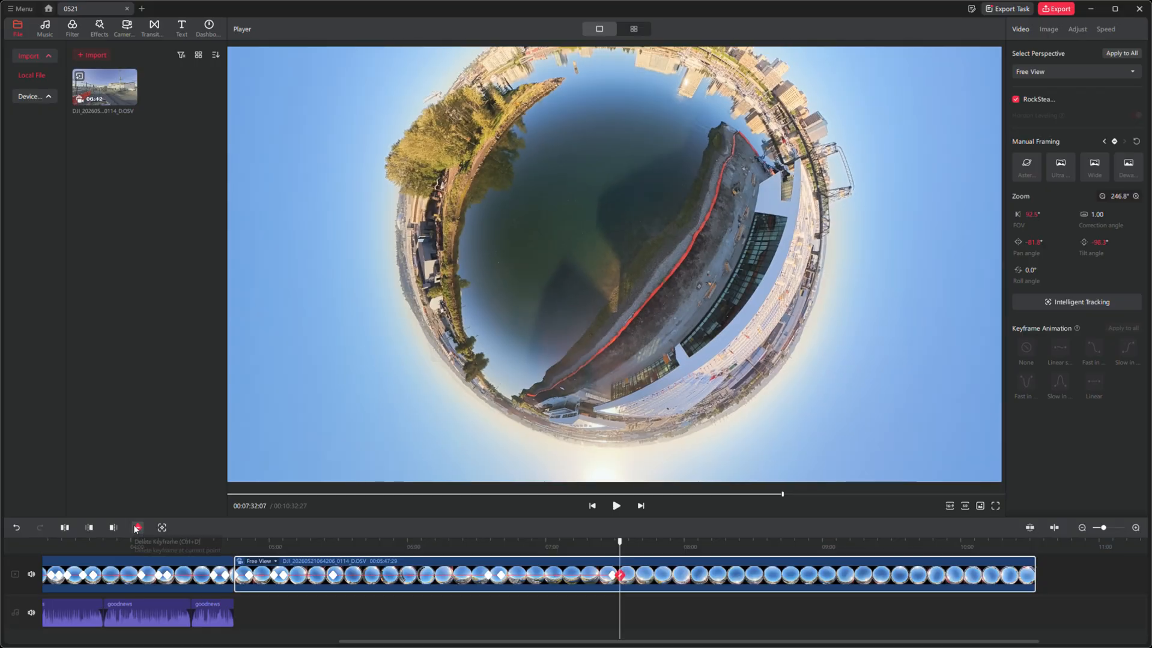
- Play back the timeline from before the last two keyframes to review the tiny-planet transition
left_click(600, 542)
key("space")
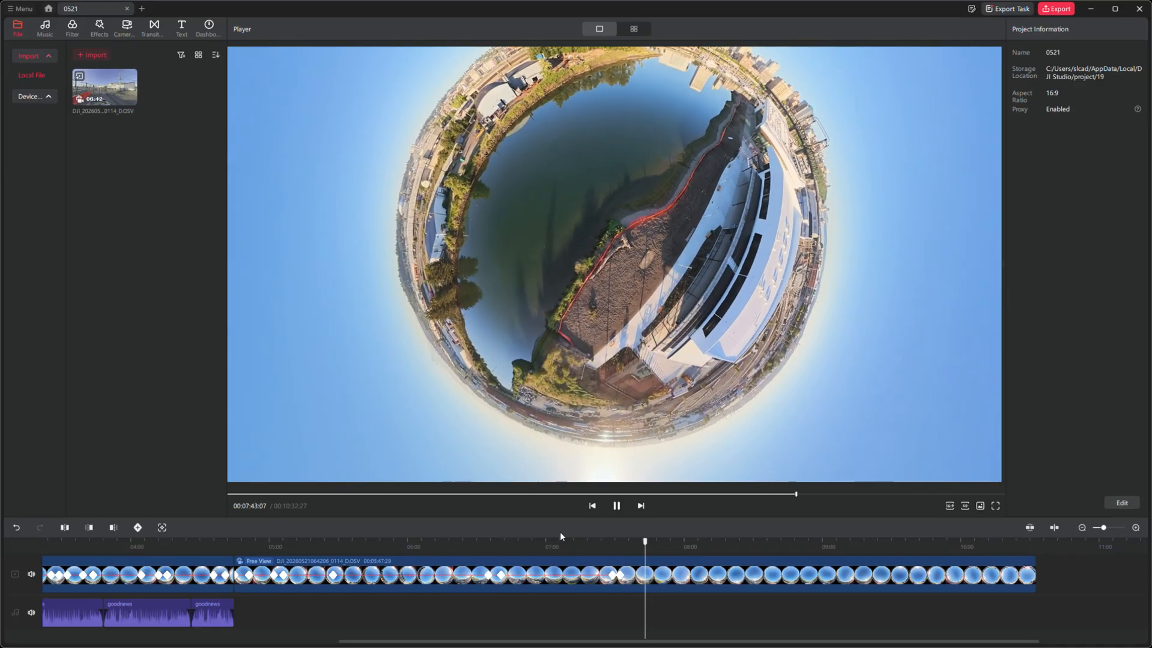
key("space")
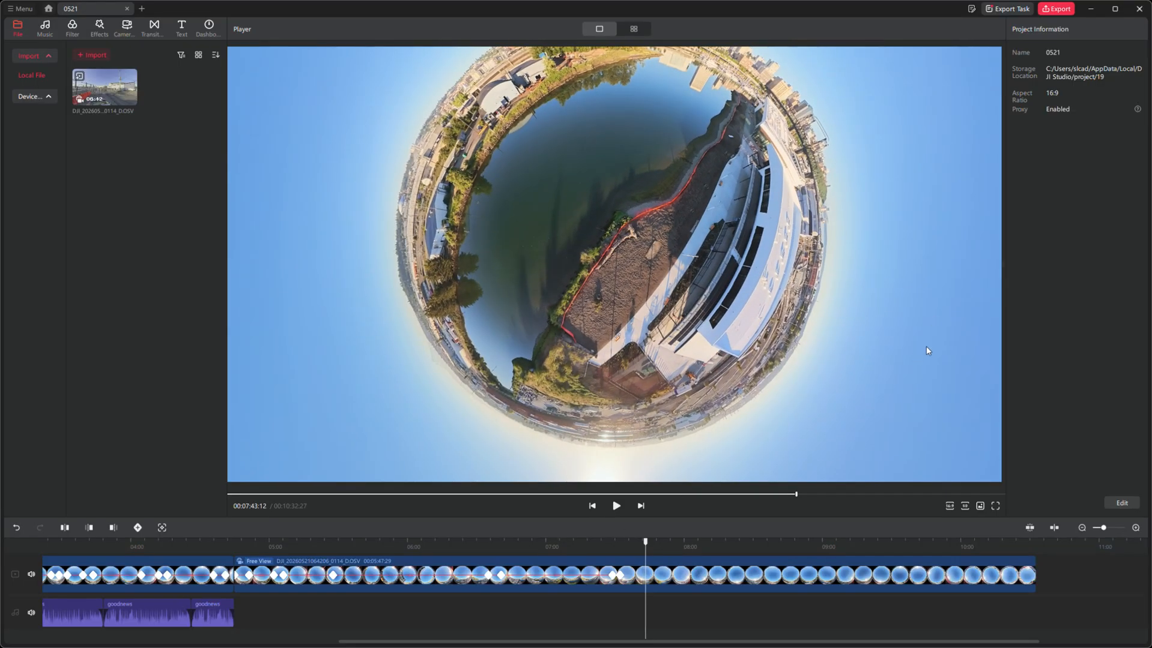
- Open the export settings and examine the available export range, resolution and frame rate options for a standard video
left_click(1057, 10)
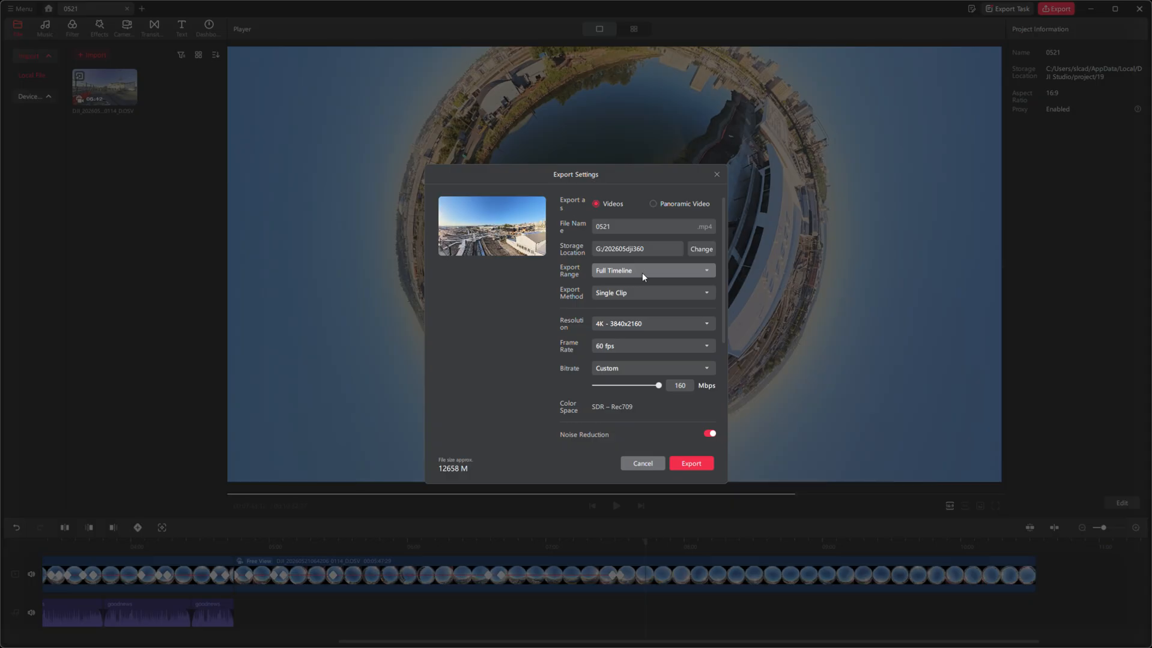
left_click(704, 271)
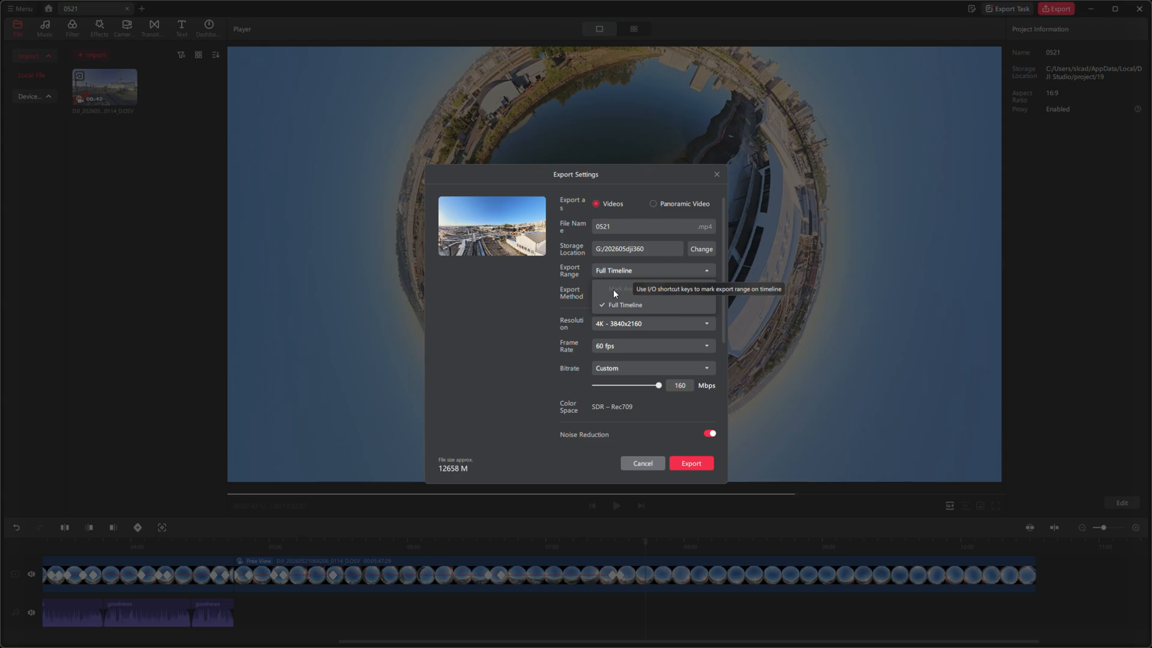
left_click(666, 321)
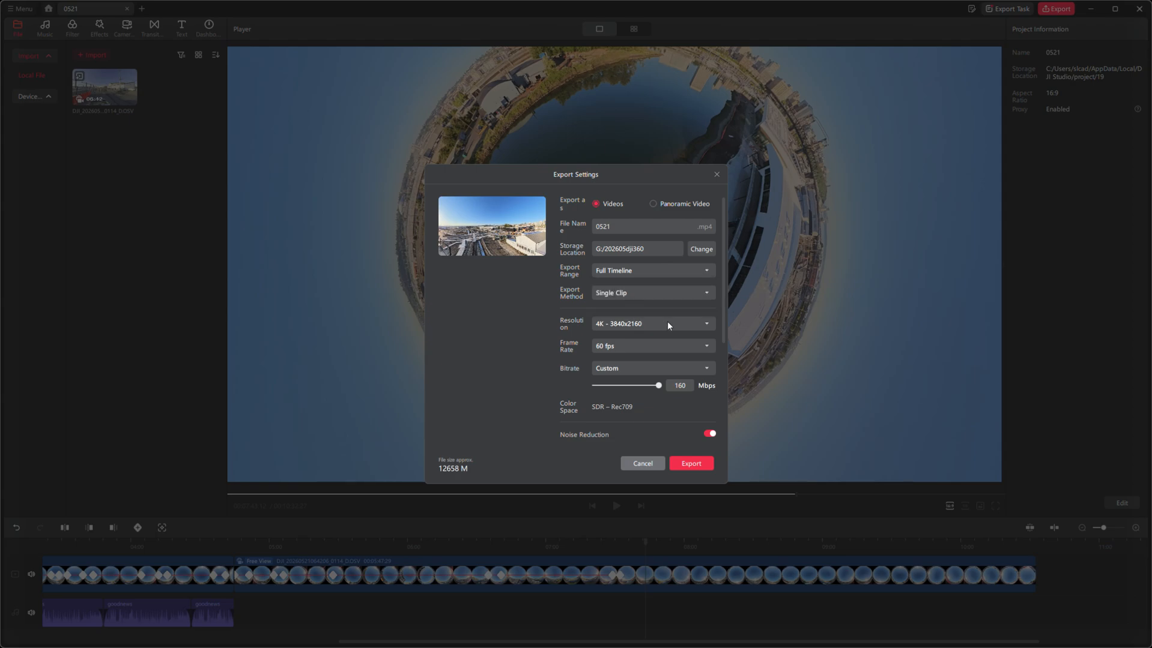
left_click(623, 327)
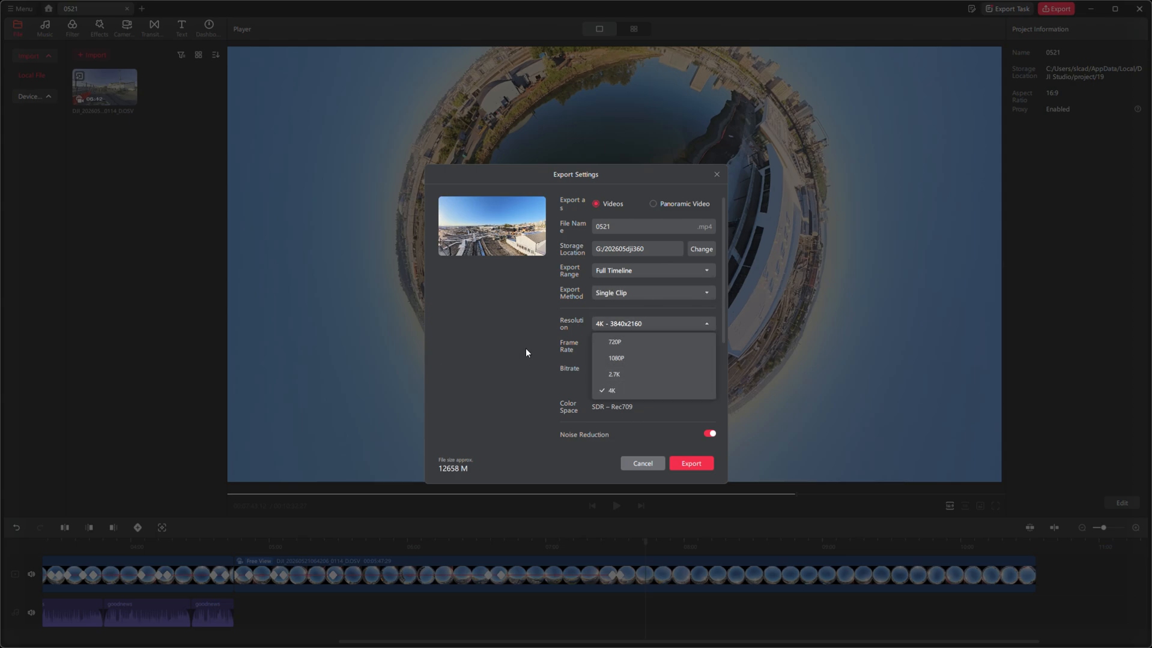
left_click(462, 364)
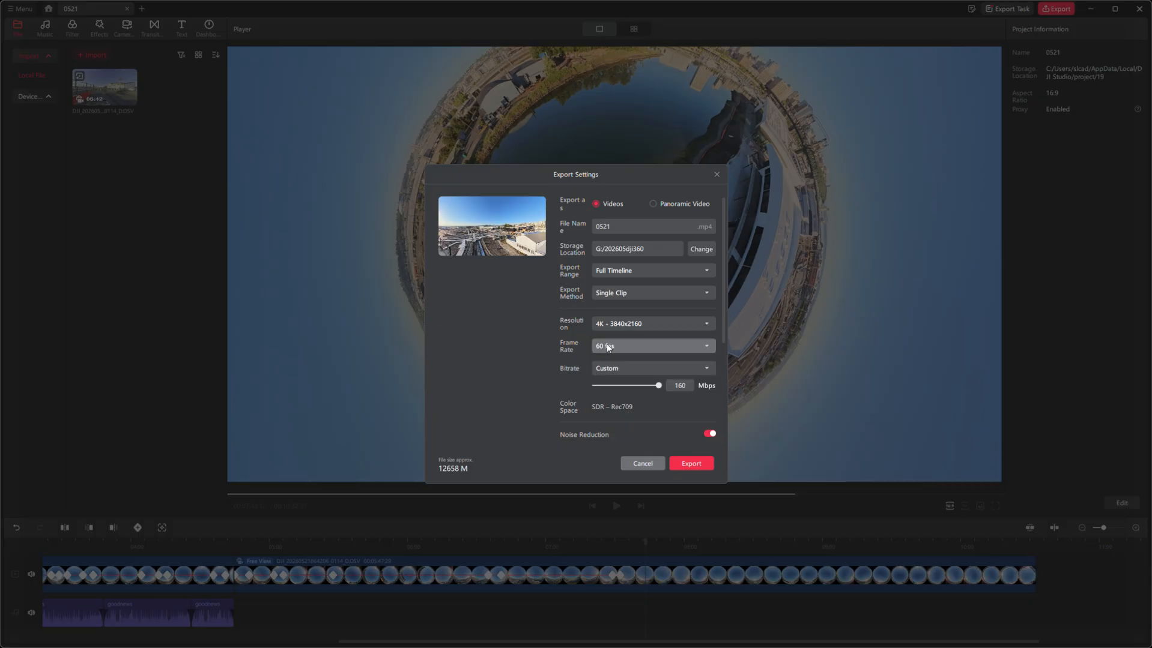
left_click(611, 347)
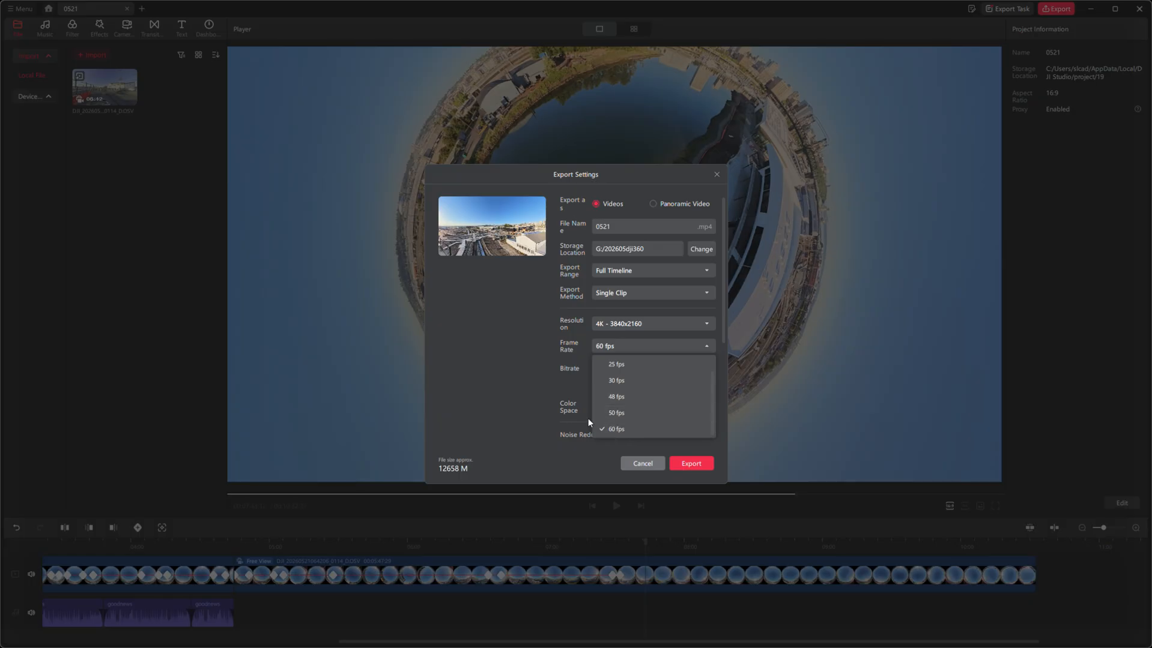
left_click(532, 363)
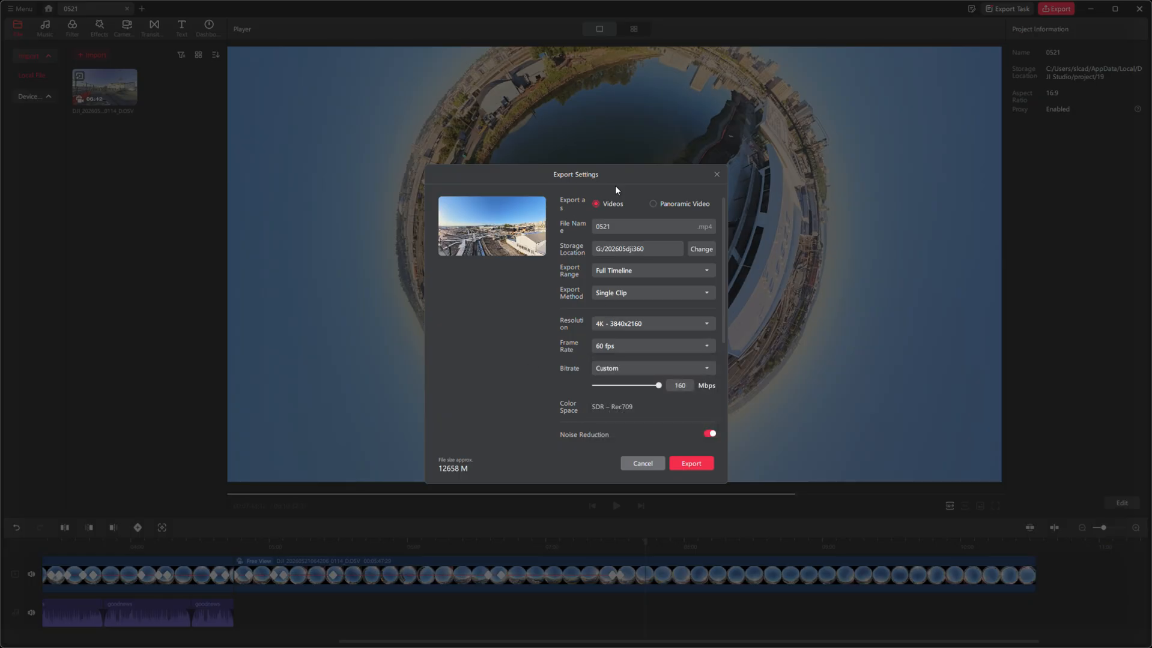
- Configure the export as a Panoramic Video with 8K resolution and a custom bitrate of 472 Mbps
left_click(654, 205)
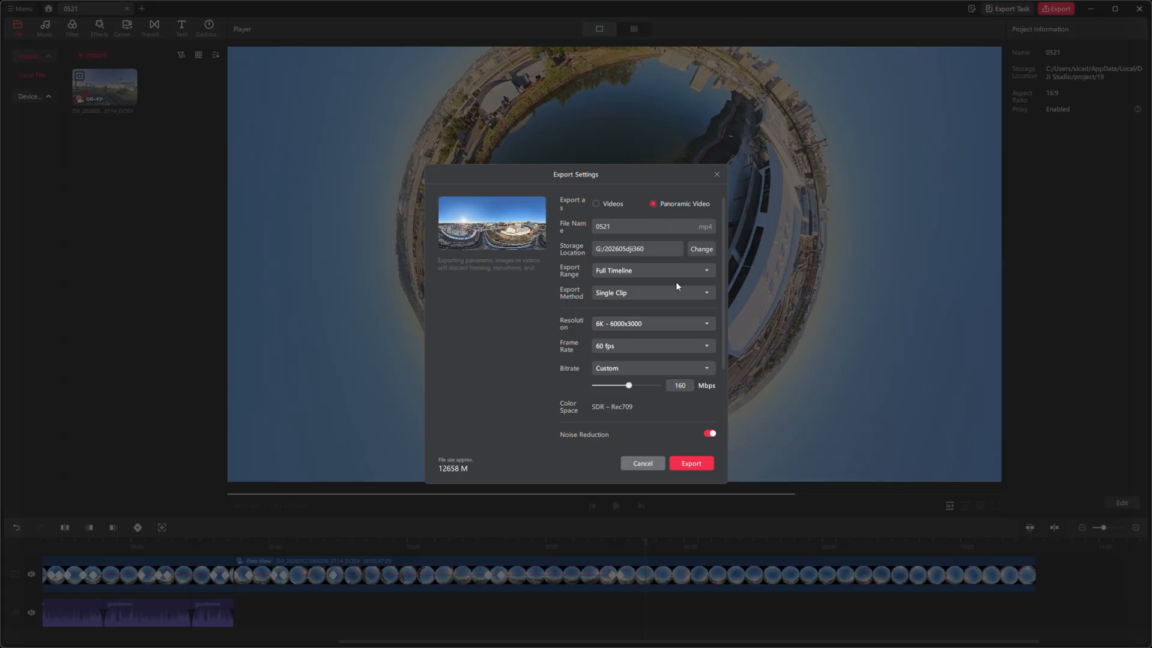
left_click(671, 324)
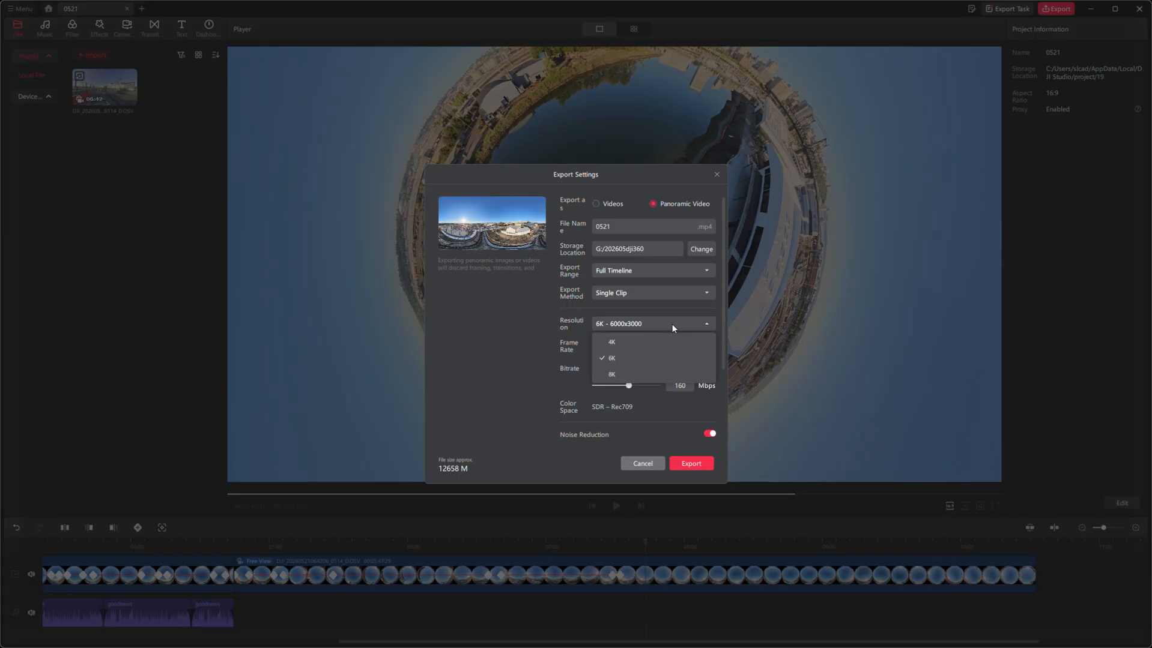
left_click(618, 376)
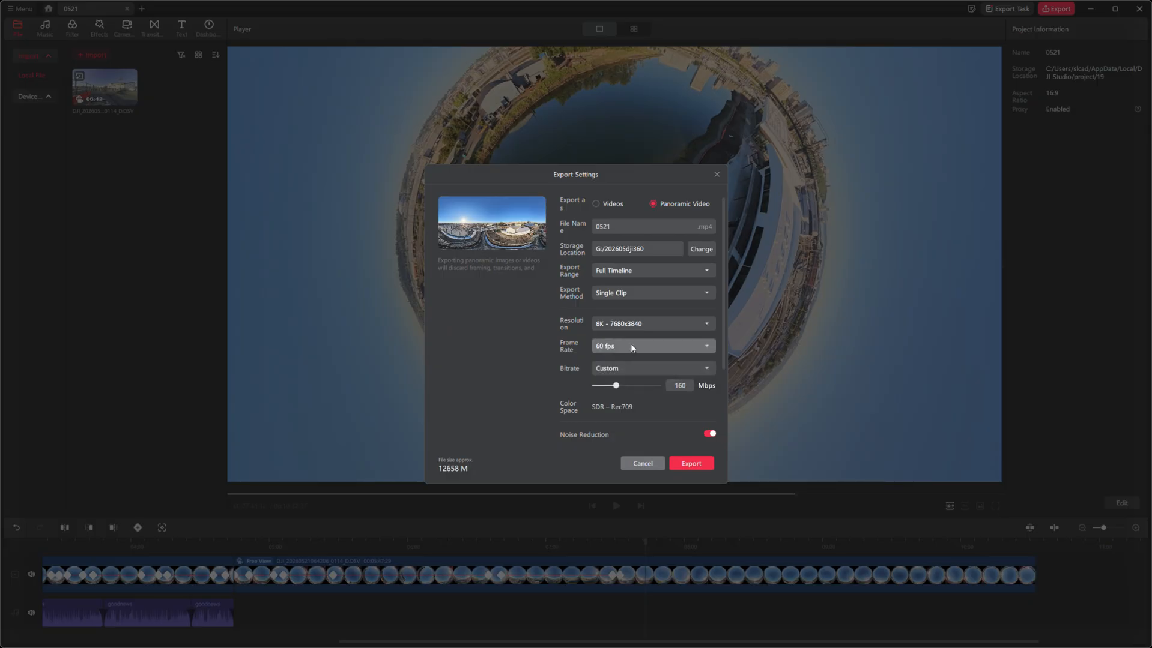
left_click(631, 345)
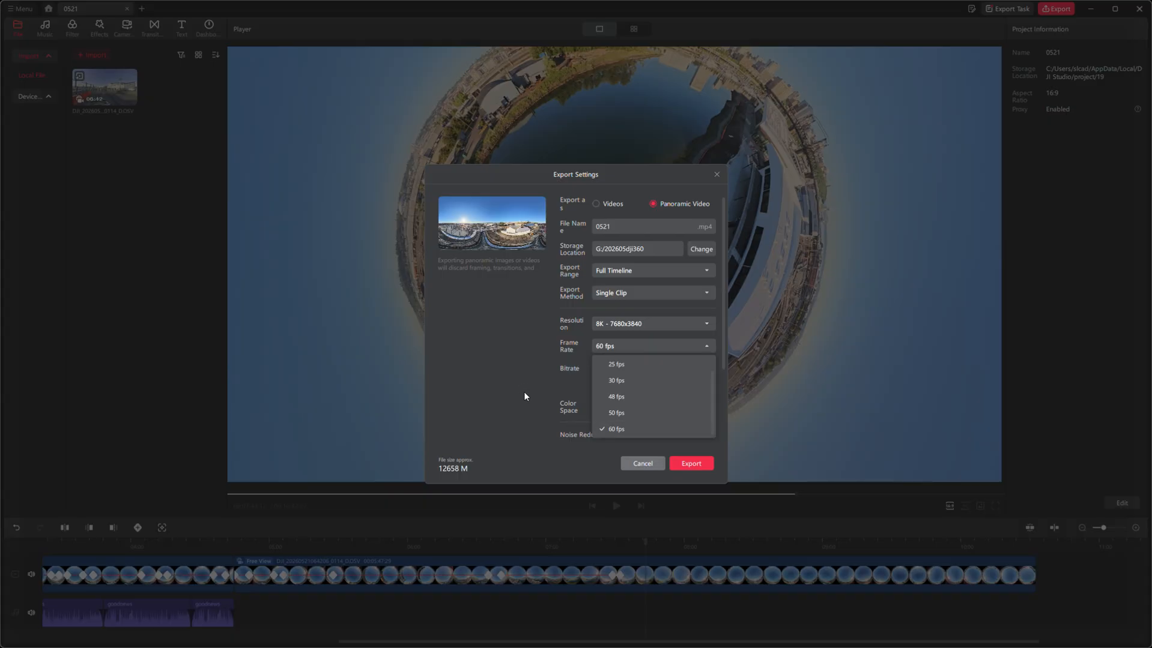
left_click(504, 385)
left_click_drag(616, 389, 659, 393)
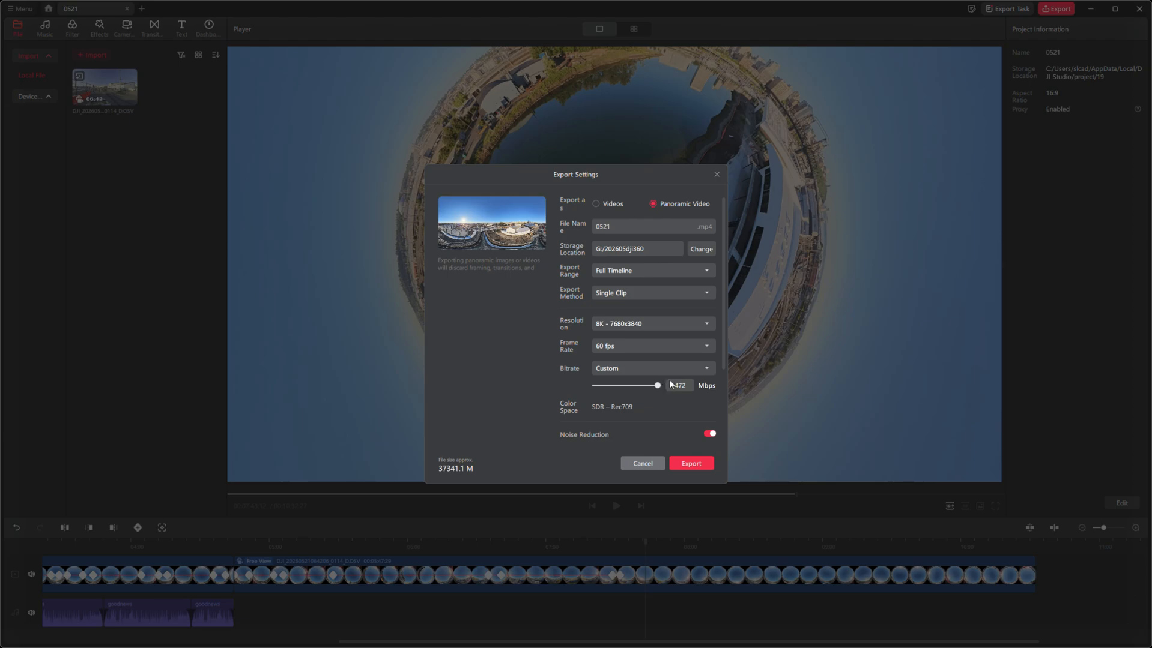
- Set the export type back to Videos and lower the custom bitrate to 97 Mbps
left_click(596, 204)
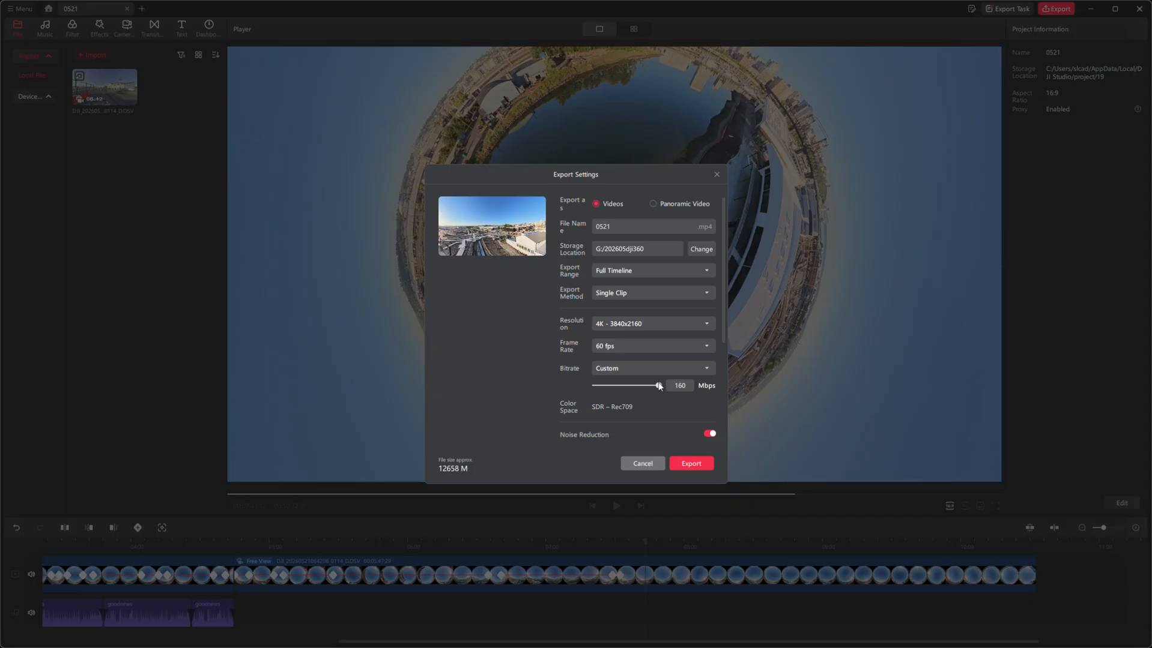
left_click_drag(641, 388, 635, 388)
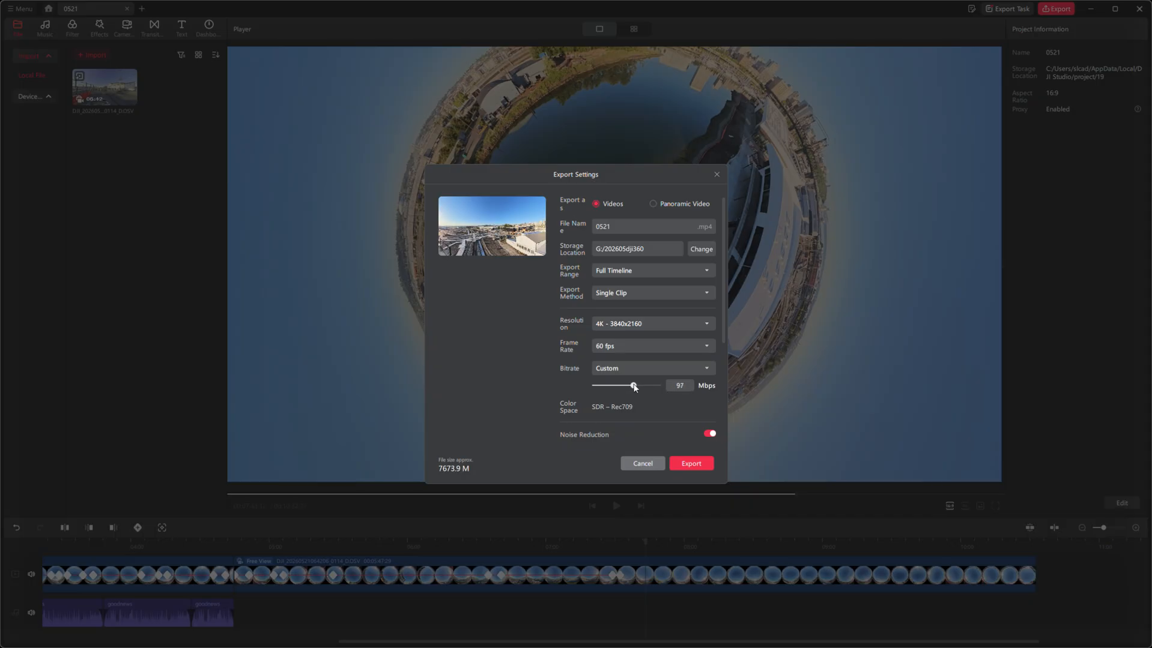